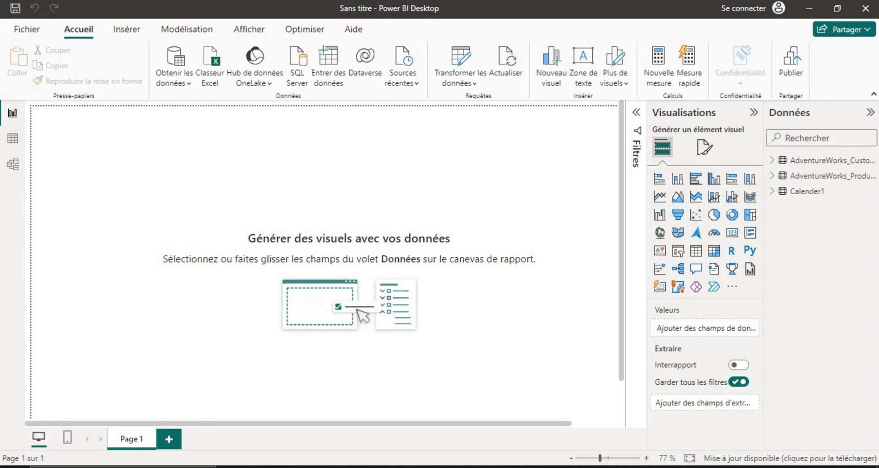
Import the AdventureWorks_Sales_2017 CSV file from the desktop and open it for data transformation
{"action": "left_click", "coordinate": [176, 86]}
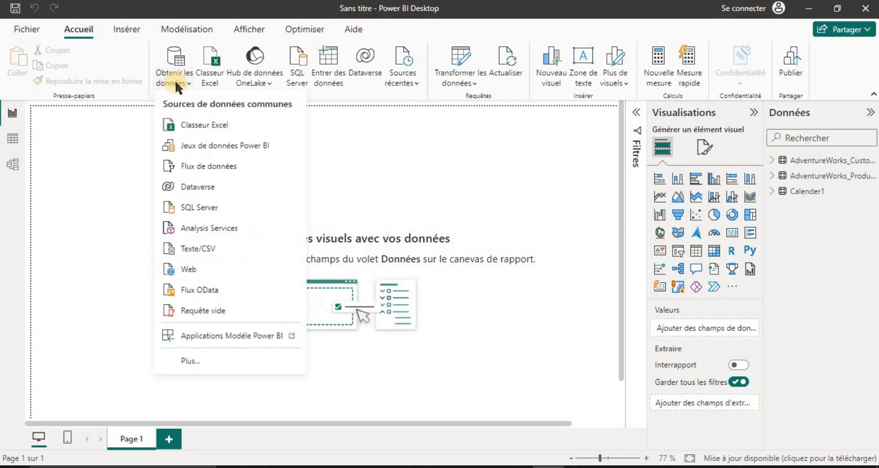
{"action": "left_click", "coordinate": [205, 248]}
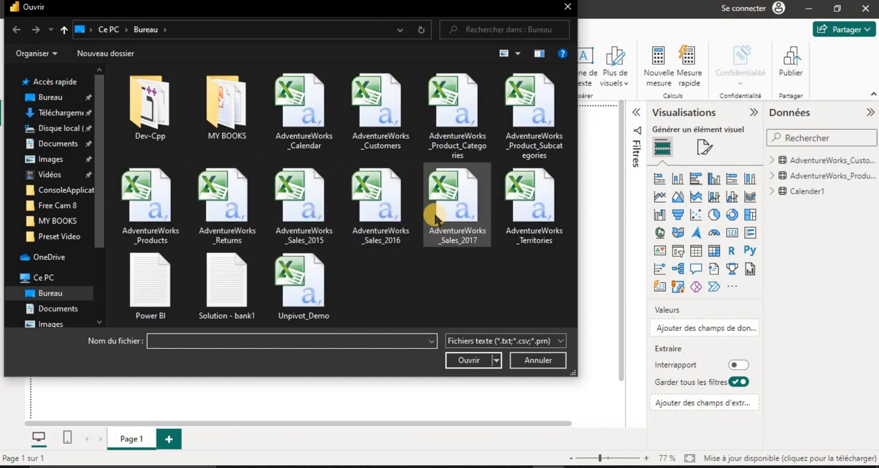
{"action": "double_click", "coordinate": [444, 202]}
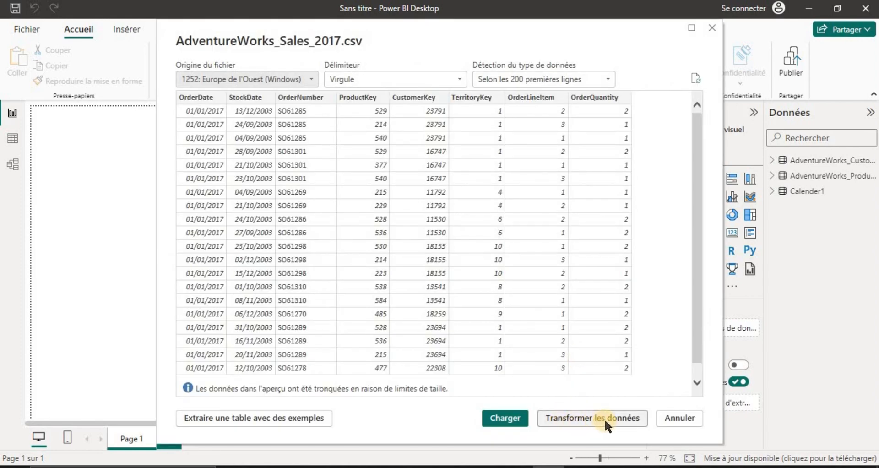
{"action": "left_click", "coordinate": [597, 423]}
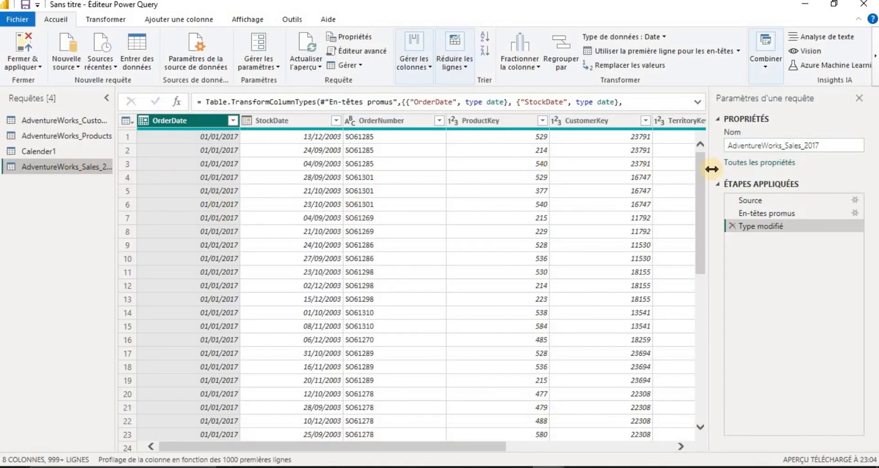
Rename the AdventureWorks_Sales_2017 query to Sales_2017
{"action": "left_click", "coordinate": [762, 146]}
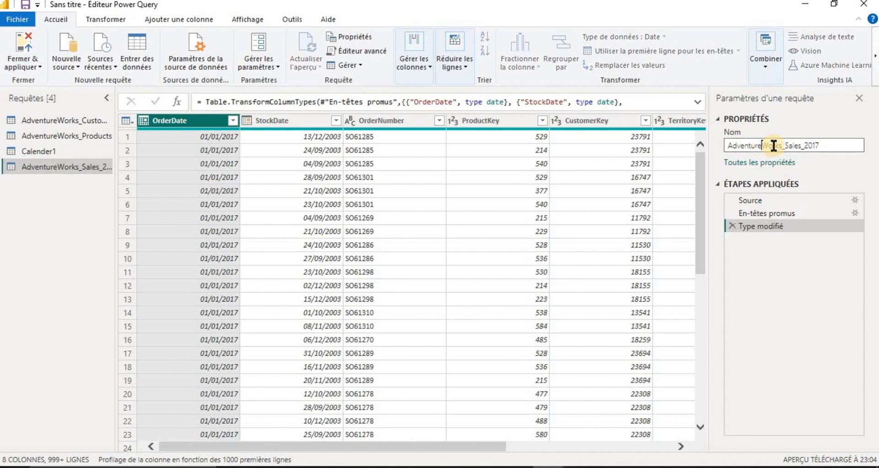
{"action": "left_click", "coordinate": [785, 145]}
{"action": "key", "text": "BackSpace"}
{"action": "key", "text": "BackSpace"}
{"action": "key", "text": "BackSpace"}
{"action": "key", "text": "BackSpace"}
{"action": "key", "text": "BackSpace"}
{"action": "key", "text": "BackSpace"}
{"action": "key", "text": "BackSpace"}
{"action": "key", "text": "BackSpace"}
{"action": "key", "text": "BackSpace"}
{"action": "key", "text": "BackSpace"}
{"action": "key", "text": "BackSpace"}
{"action": "key", "text": "BackSpace"}
{"action": "key", "text": "BackSpace"}
{"action": "key", "text": "BackSpace"}
{"action": "key", "text": "BackSpace"}
{"action": "key", "text": "Return"}
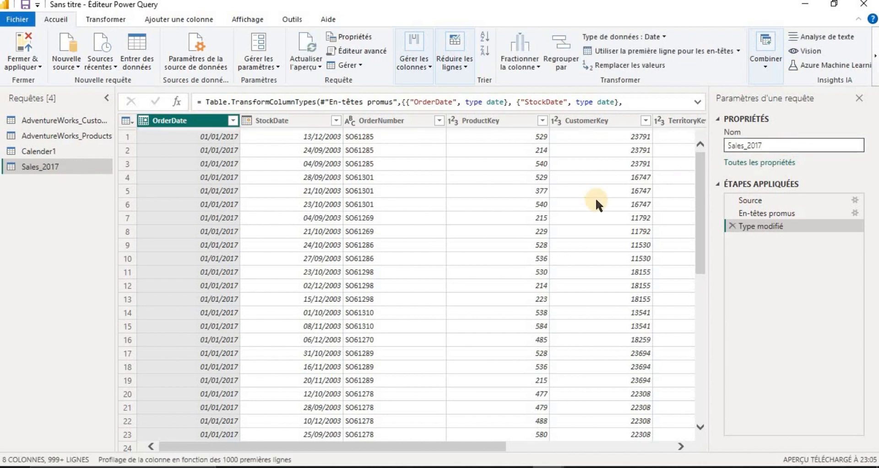
{"action": "left_click", "coordinate": [452, 204]}
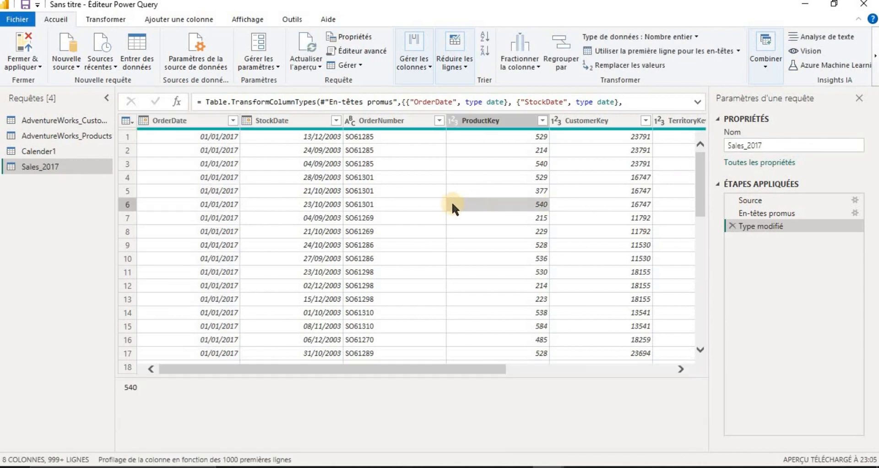
{"action": "left_click", "coordinate": [361, 204]}
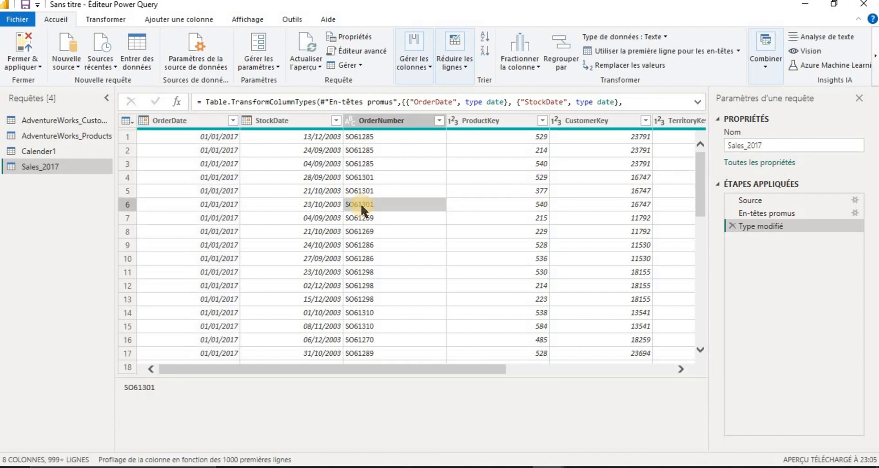
{"action": "left_click", "coordinate": [264, 202]}
{"action": "left_click", "coordinate": [108, 20]}
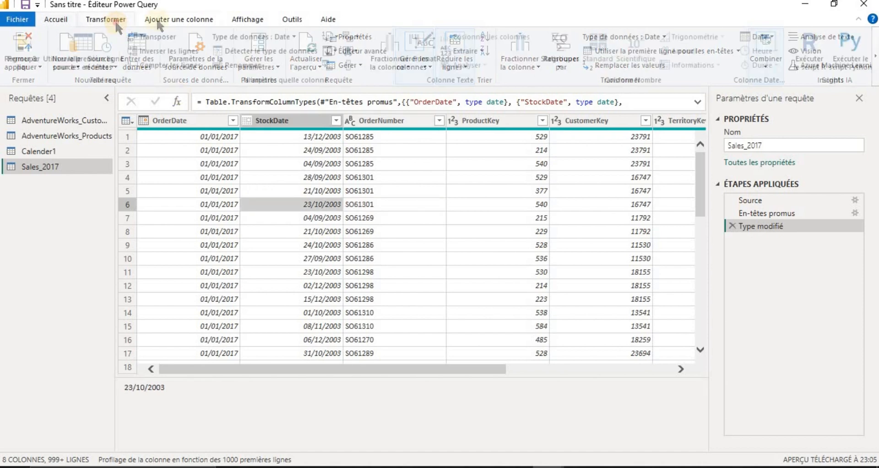
Add an index column starting from 1 to the Sales_2017 query
{"action": "left_click", "coordinate": [156, 19]}
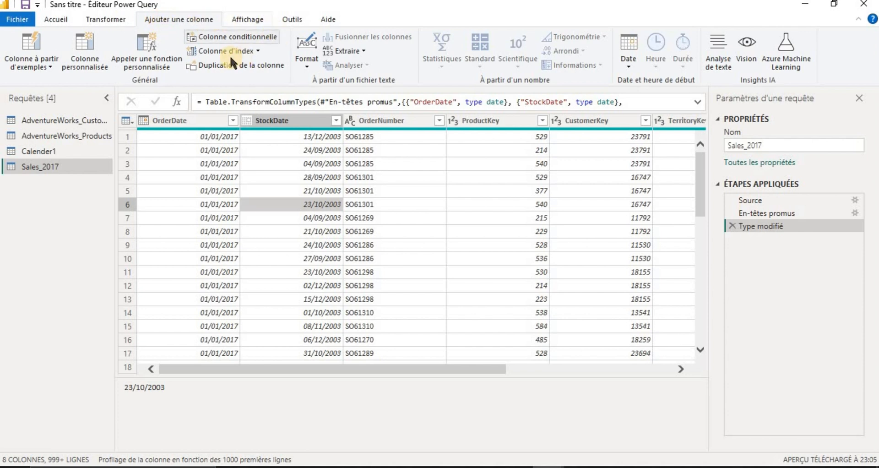
{"action": "left_click", "coordinate": [256, 50]}
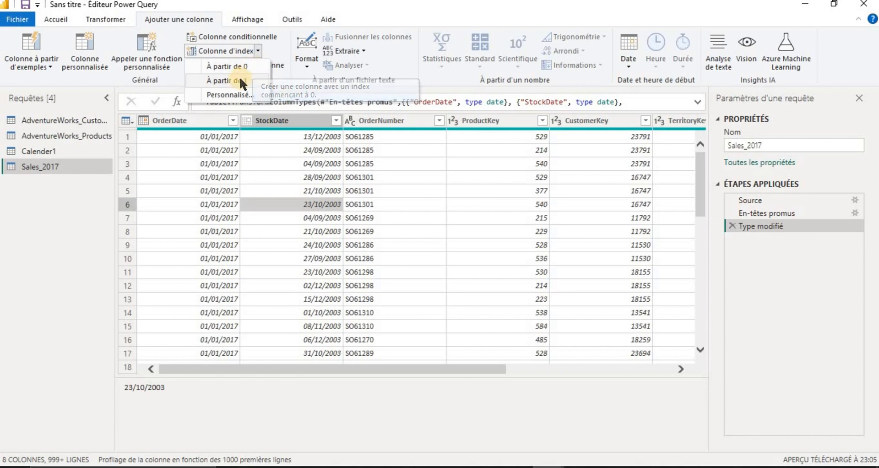
{"action": "left_click", "coordinate": [243, 77]}
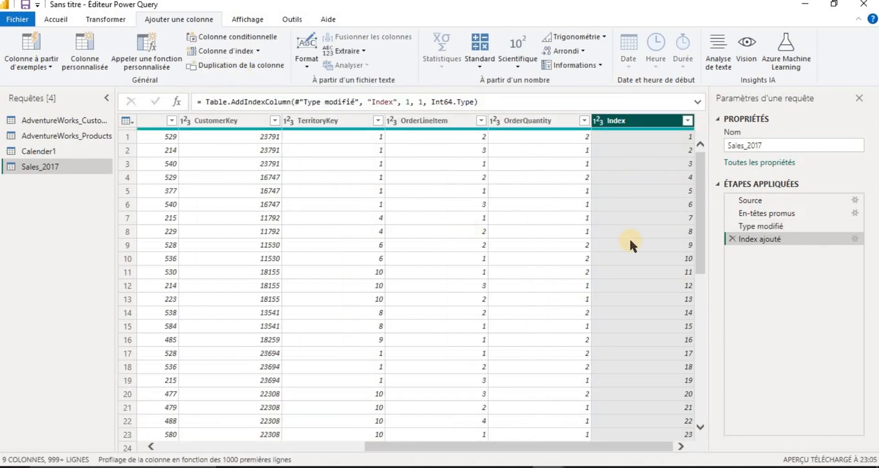
Look through the numbering in the Index column and move that column to the beginning of the table
{"action": "scroll", "coordinate": [631, 241], "scroll_direction": "down", "scroll_amount": 5}
{"action": "scroll", "coordinate": [631, 240], "scroll_direction": "up", "scroll_amount": 5}
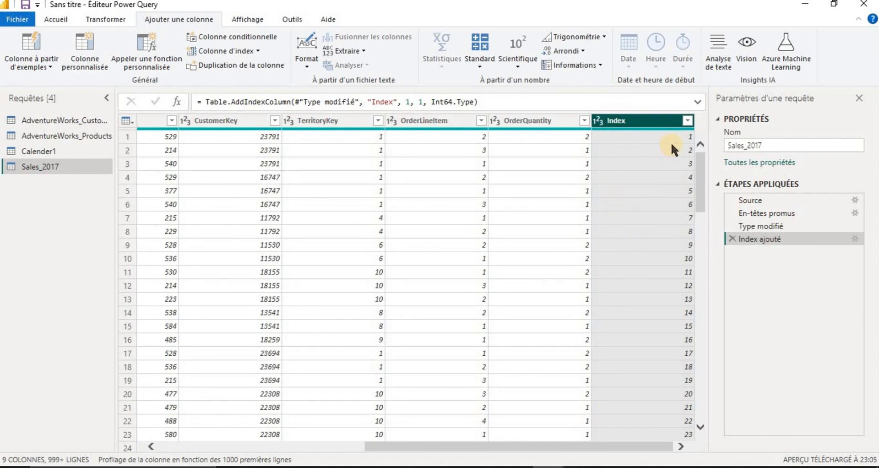
{"action": "scroll", "coordinate": [646, 210], "scroll_direction": "down", "scroll_amount": 10}
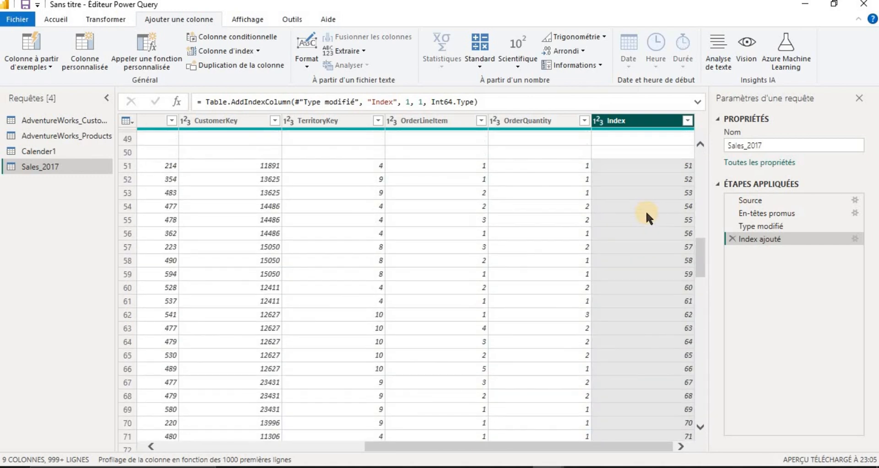
{"action": "scroll", "coordinate": [646, 210], "scroll_direction": "up", "scroll_amount": 10}
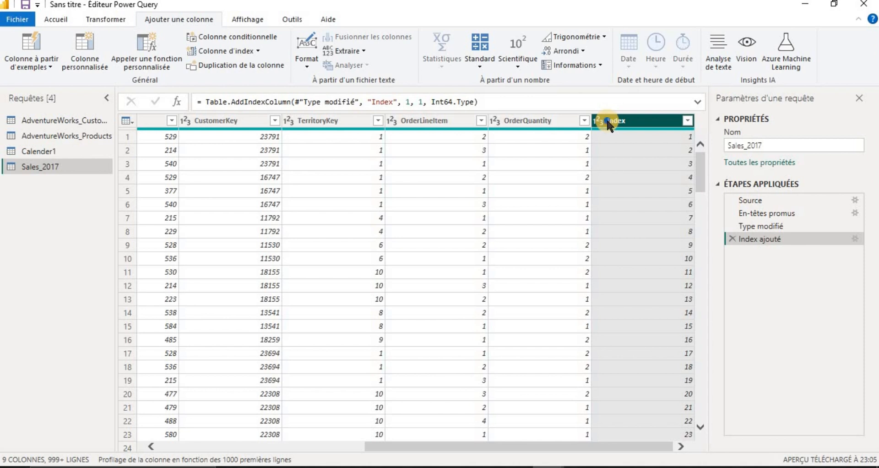
{"action": "right_click", "coordinate": [610, 125]}
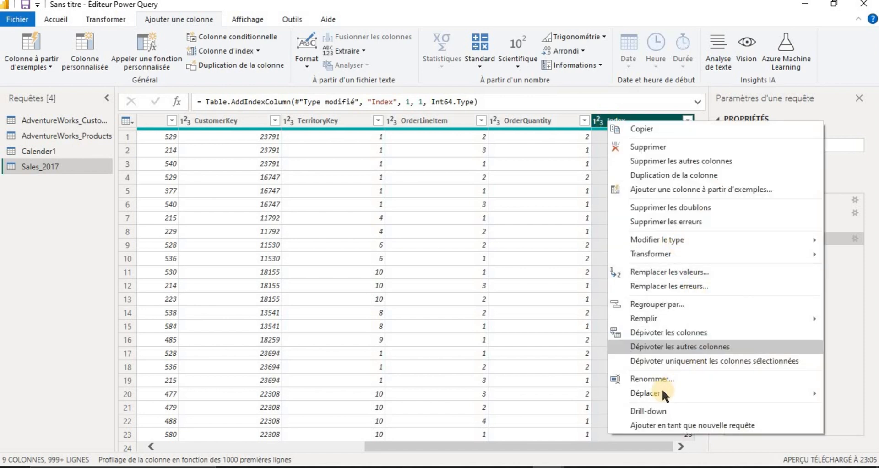
{"action": "mouse_move", "coordinate": [730, 395]}
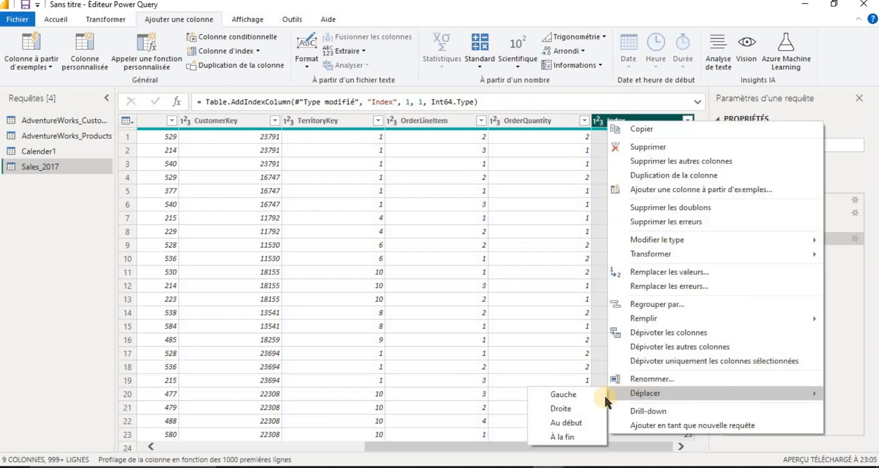
{"action": "left_click", "coordinate": [571, 421]}
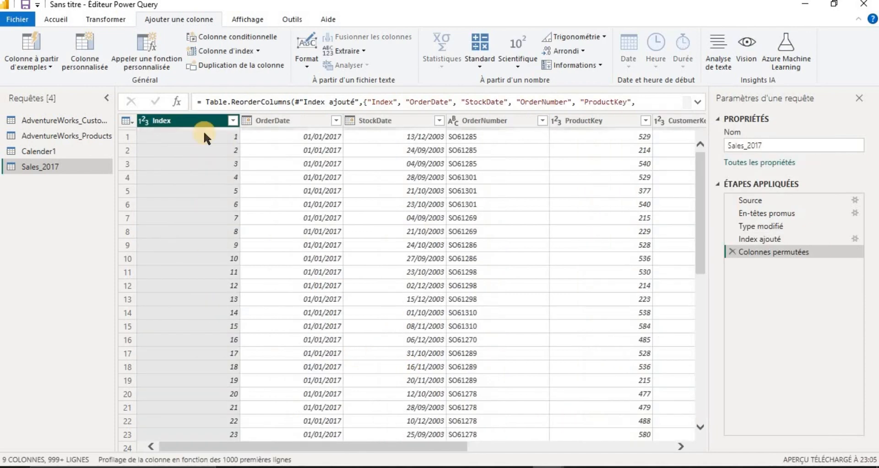
{"action": "scroll", "coordinate": [205, 331], "scroll_direction": "down", "scroll_amount": 9}
{"action": "scroll", "coordinate": [205, 327], "scroll_direction": "up", "scroll_amount": 9}
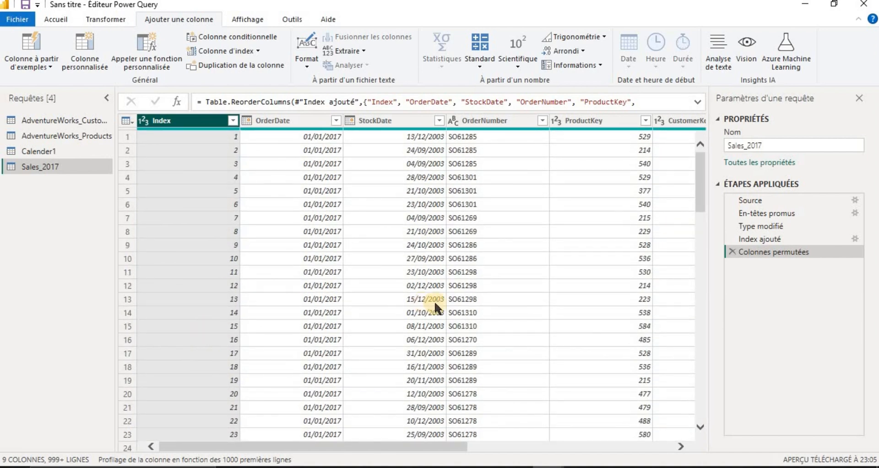
Delete the column reordering from the applied steps of the Sales_2017 query
{"action": "left_click", "coordinate": [733, 250]}
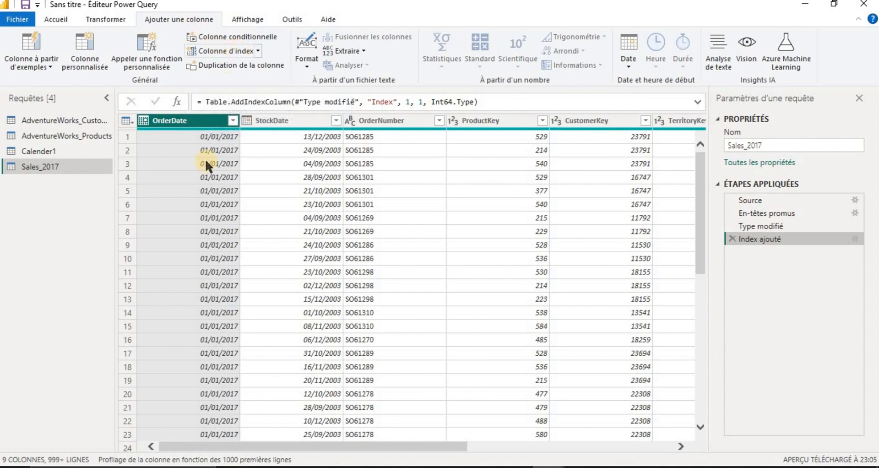
{"action": "left_click", "coordinate": [199, 186]}
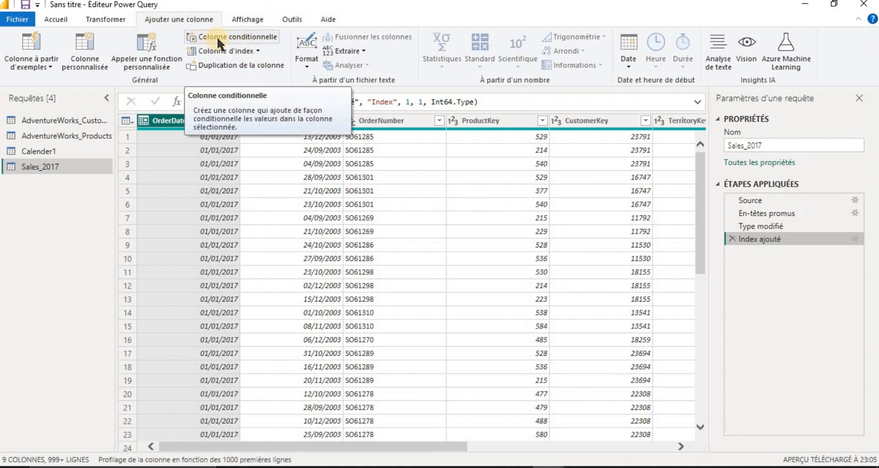
Start a conditional column whose first clause outputs Single when OrderQuantity "est supérieur à" 2
{"action": "left_click", "coordinate": [259, 34]}
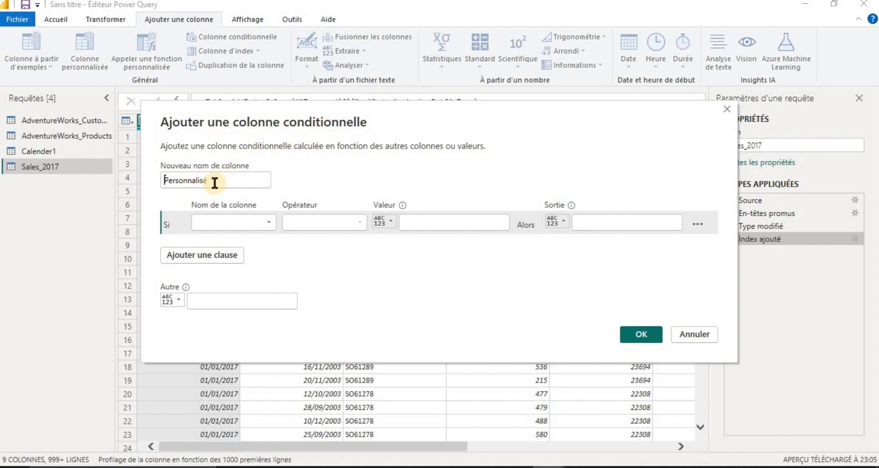
{"action": "double_click", "coordinate": [192, 181]}
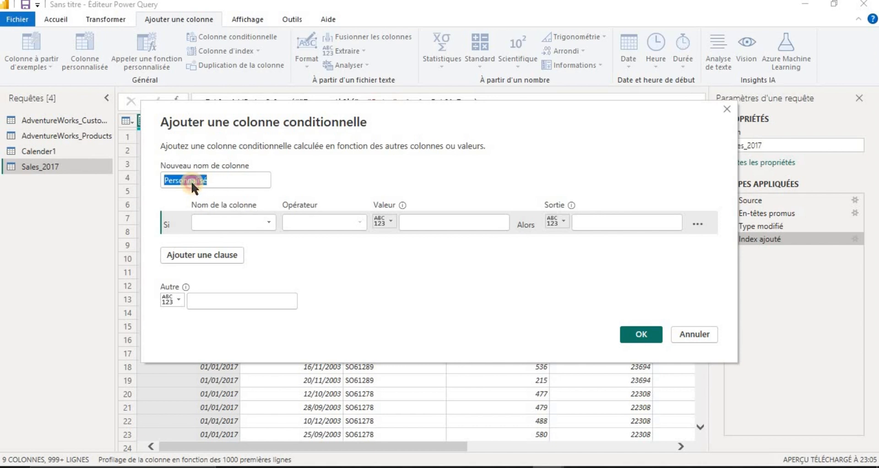
{"action": "left_click", "coordinate": [232, 177]}
{"action": "left_click", "coordinate": [271, 221]}
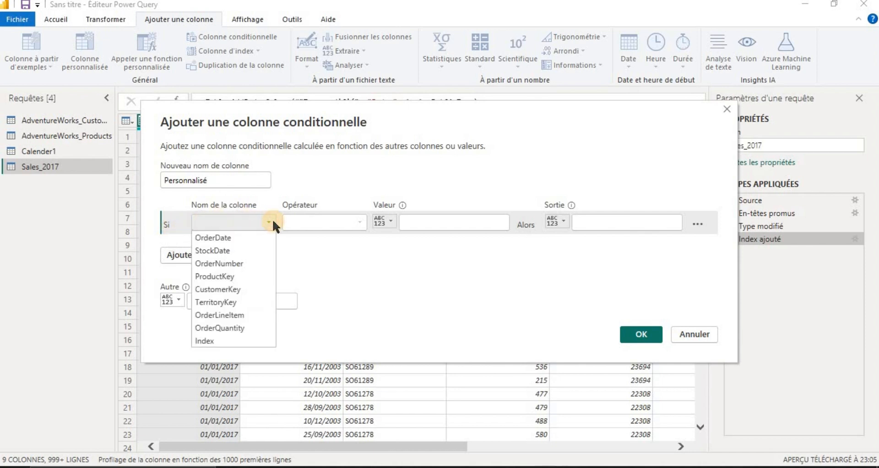
{"action": "left_click", "coordinate": [227, 328]}
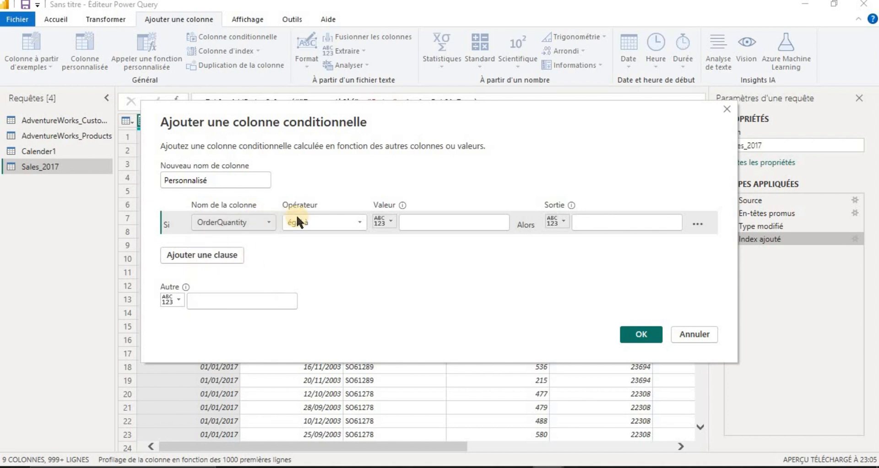
{"action": "left_click", "coordinate": [330, 222]}
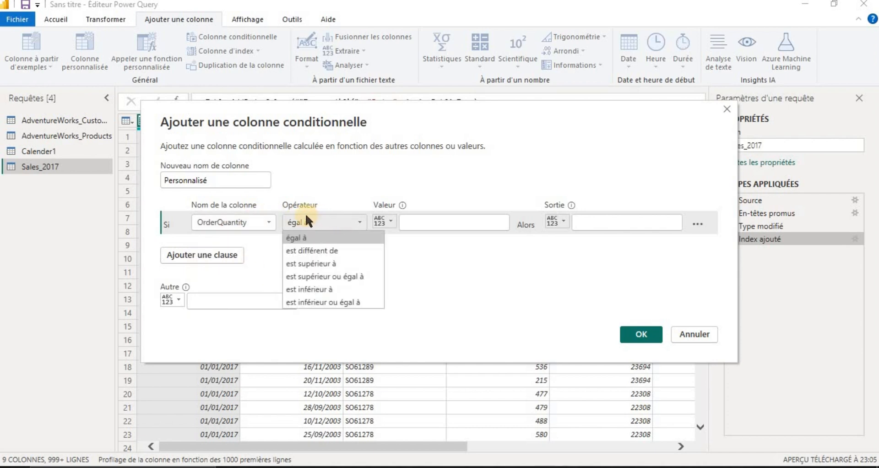
{"action": "left_click", "coordinate": [334, 264]}
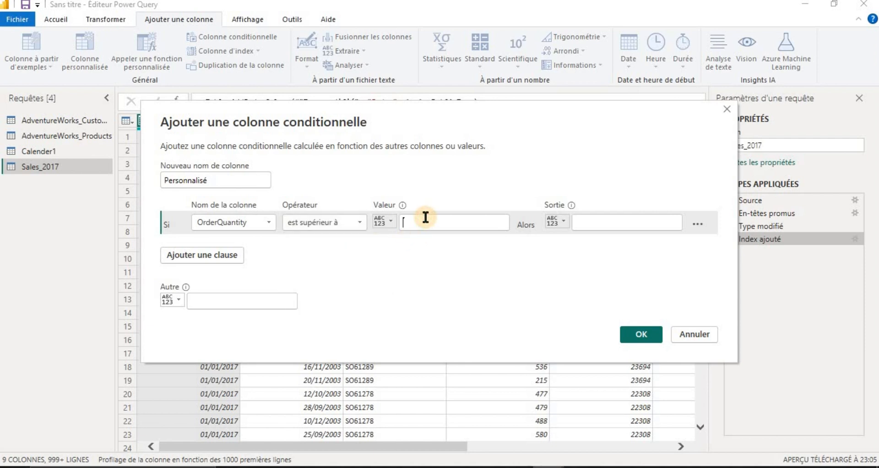
{"action": "left_click", "coordinate": [425, 218]}
{"action": "type", "text": "2"}
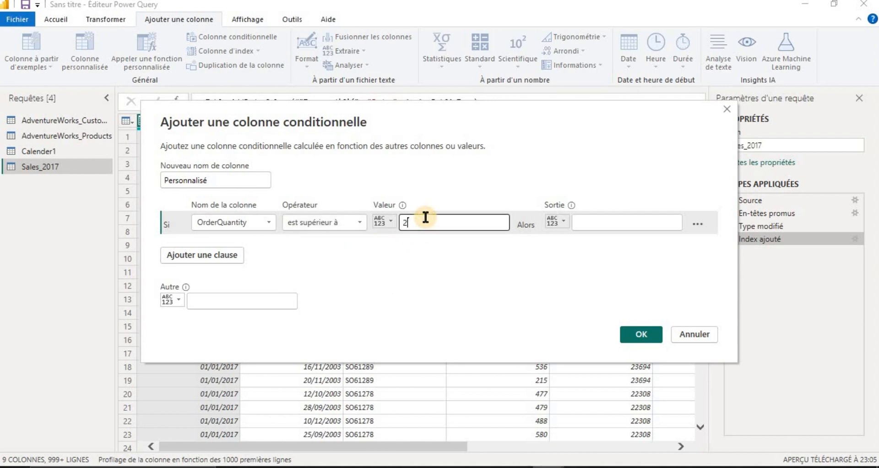
{"action": "left_click", "coordinate": [594, 221]}
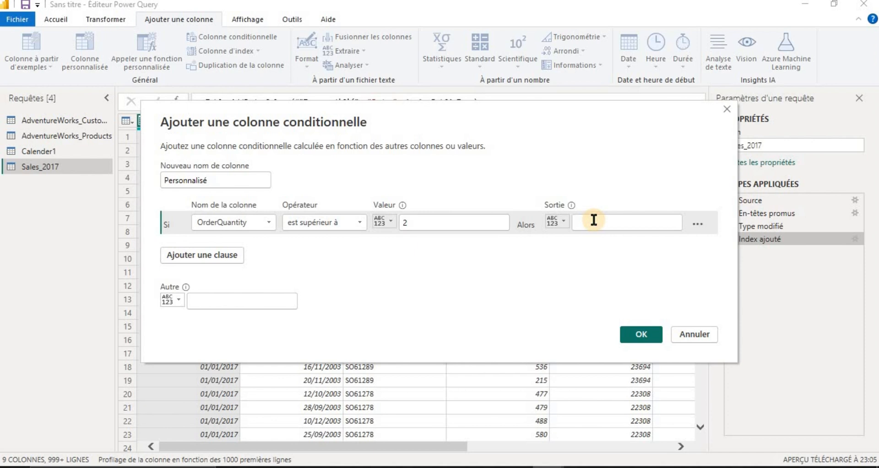
{"action": "type", "text": "S"}
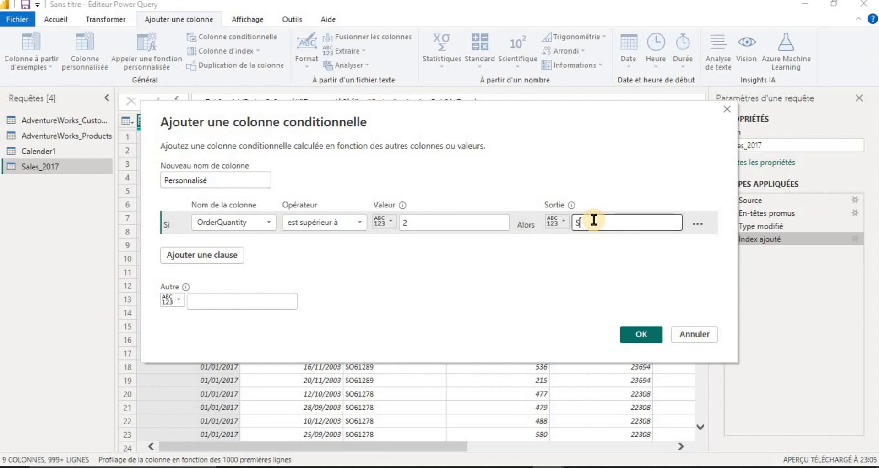
{"action": "type", "text": "ingle"}
Add a second clause to the conditional column that outputs Multipe when OrderQuantity "est inférieur à" 2
{"action": "left_click", "coordinate": [225, 262]}
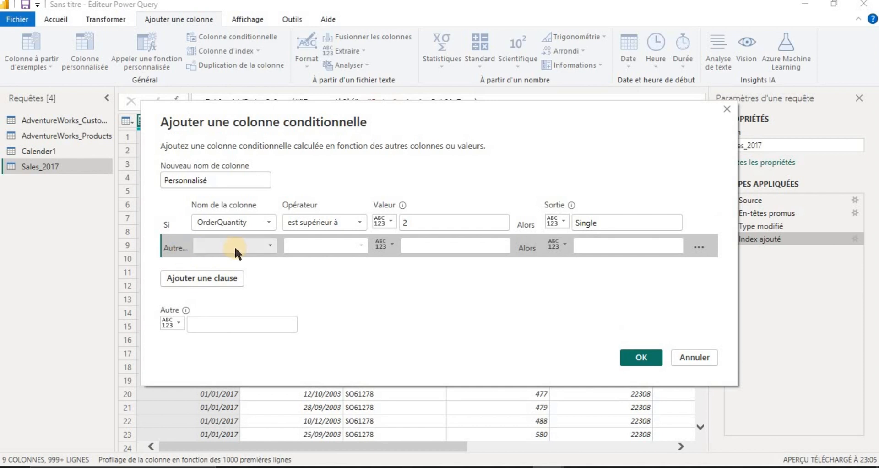
{"action": "left_click", "coordinate": [249, 246]}
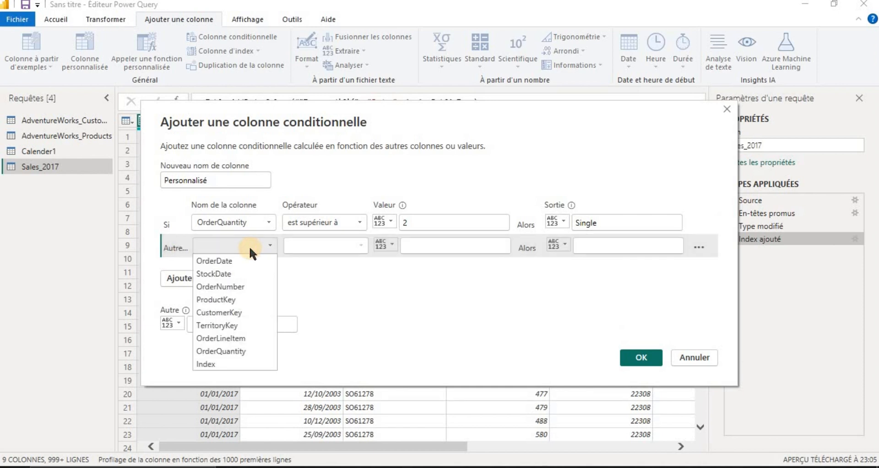
{"action": "left_click", "coordinate": [245, 349]}
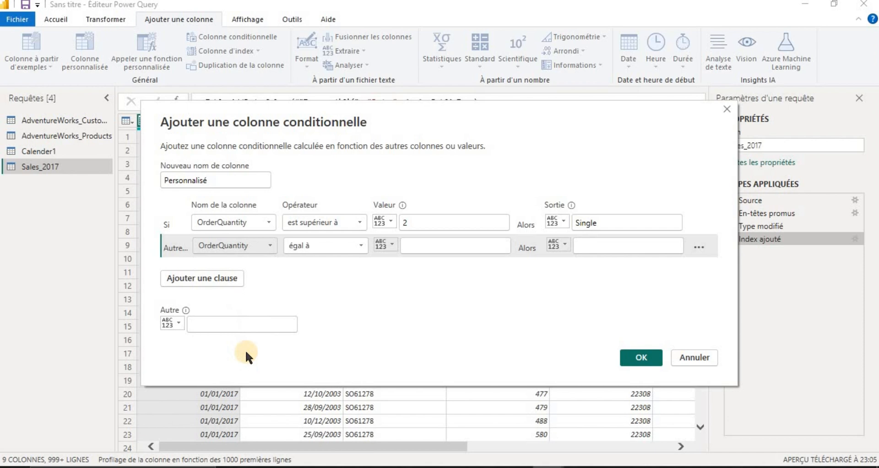
{"action": "left_click", "coordinate": [333, 245]}
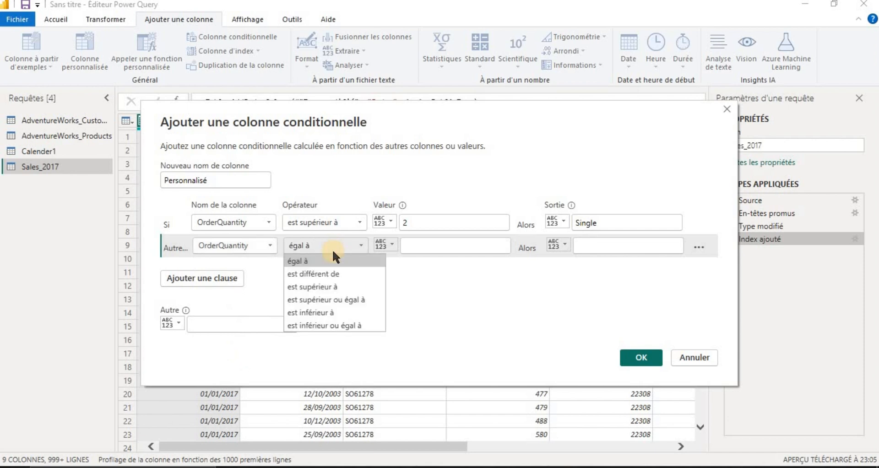
{"action": "left_click", "coordinate": [317, 312]}
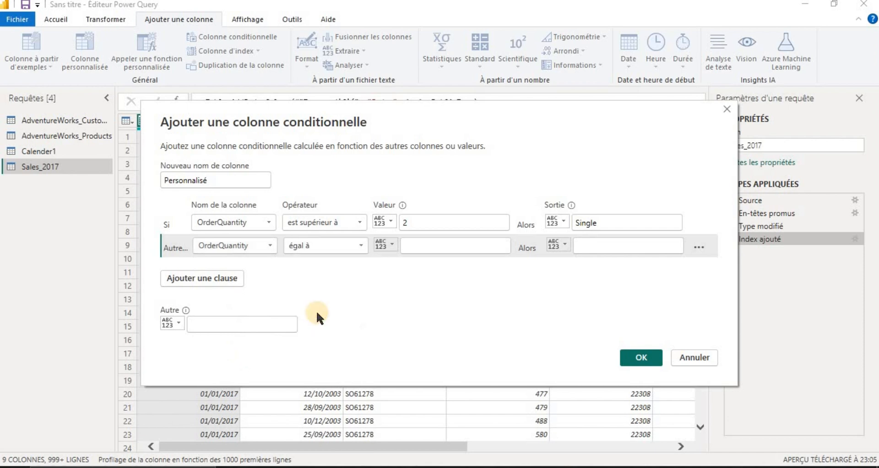
{"action": "left_click", "coordinate": [432, 244]}
{"action": "type", "text": "2"}
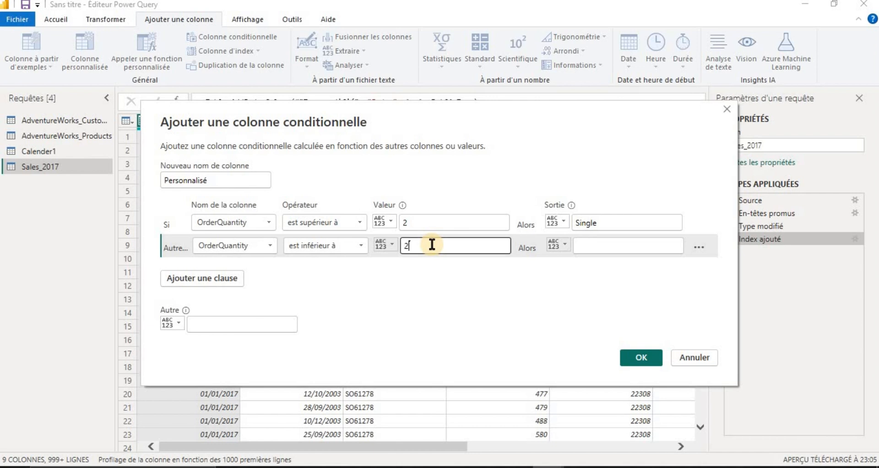
{"action": "left_click", "coordinate": [604, 250]}
{"action": "type", "text": "M"}
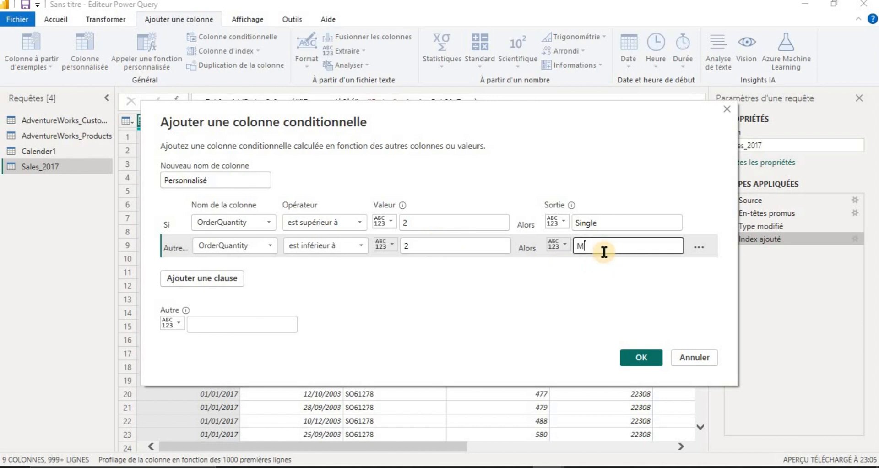
{"action": "type", "text": "ultipe"}
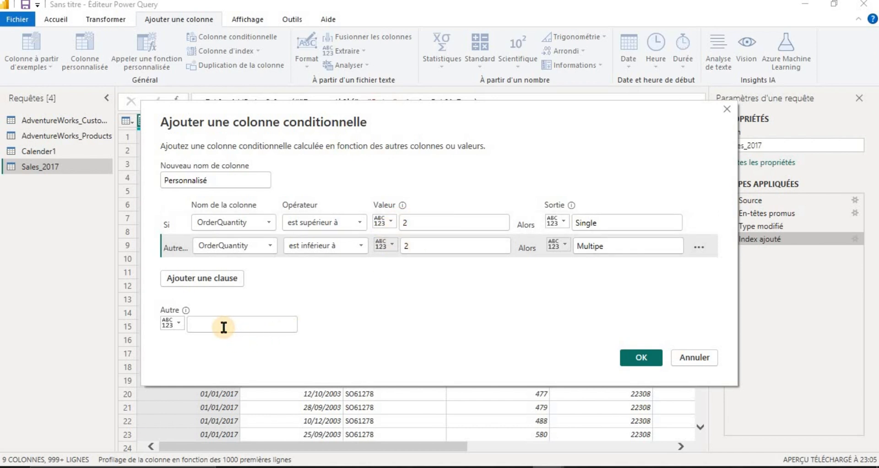
Set the fallback output of the conditional column to Autre and create the column
{"action": "type", "text": "Autre"}
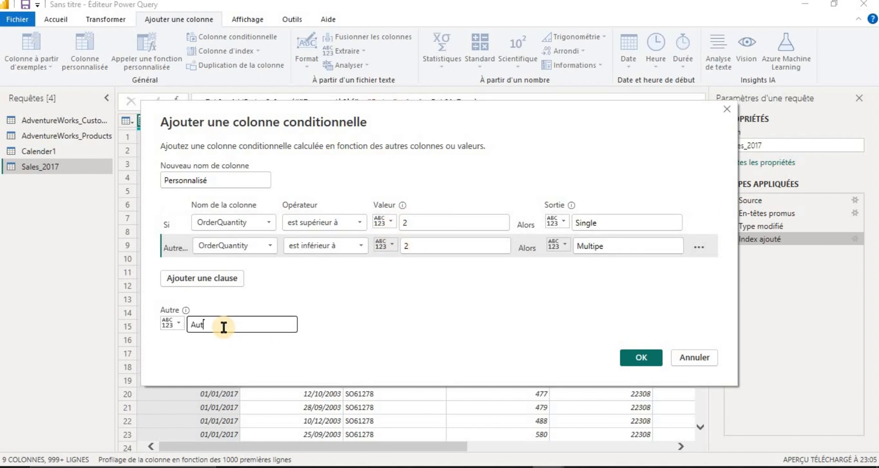
{"action": "left_click", "coordinate": [287, 293]}
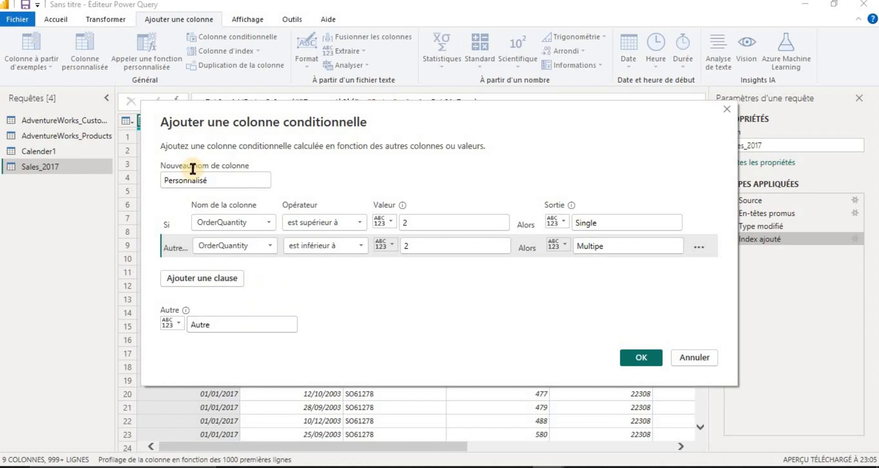
{"action": "left_click_drag", "start_coordinate": [285, 96], "coordinate": [268, 69]}
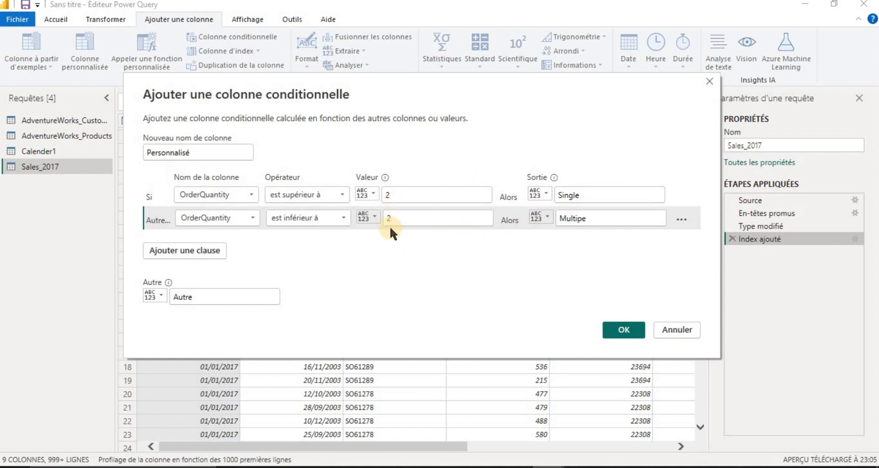
{"action": "type", "text": "2"}
{"action": "left_click", "coordinate": [184, 297]}
{"action": "left_click", "coordinate": [614, 331]}
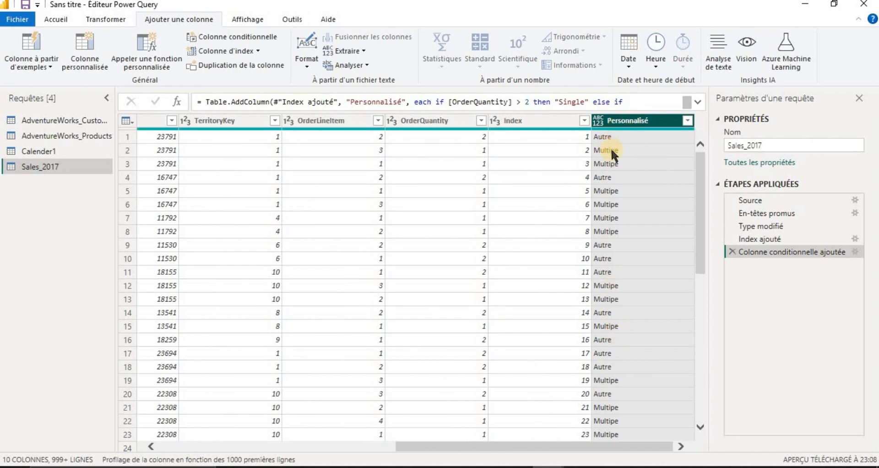
Review the Personnalisé column, try moving it to the beginning of the table, and delete that reordering from the applied steps
{"action": "scroll", "coordinate": [620, 301], "scroll_direction": "down", "scroll_amount": 20}
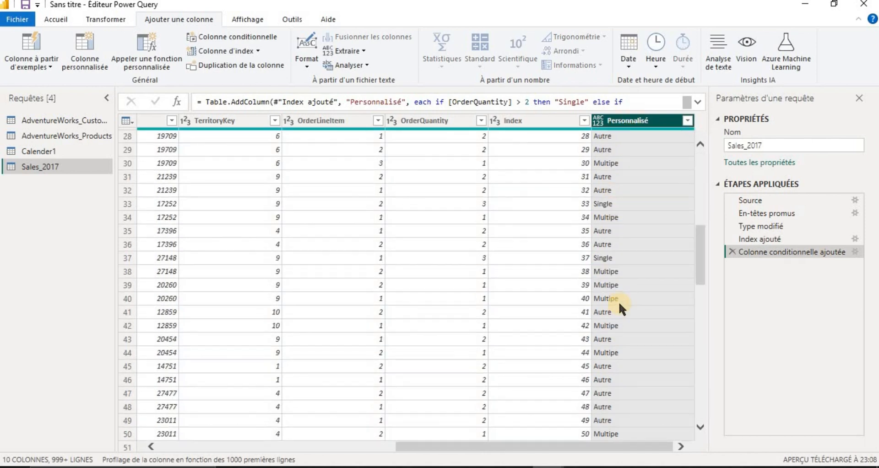
{"action": "scroll", "coordinate": [620, 305], "scroll_direction": "up", "scroll_amount": 20}
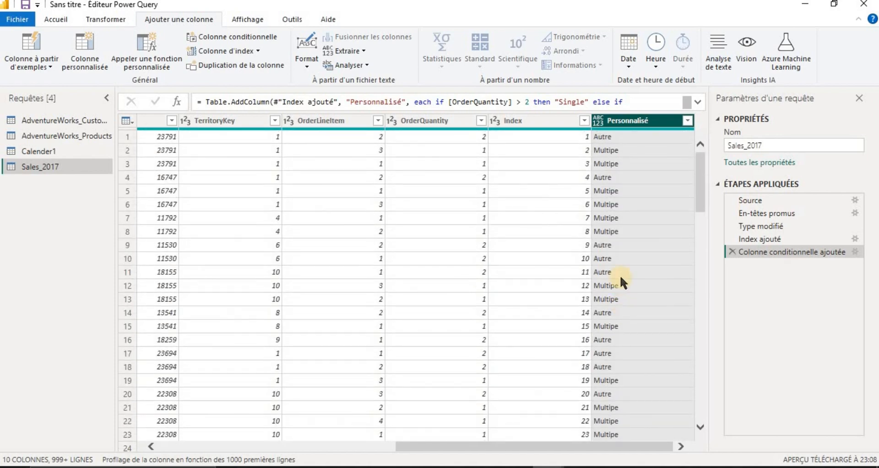
{"action": "right_click", "coordinate": [635, 121]}
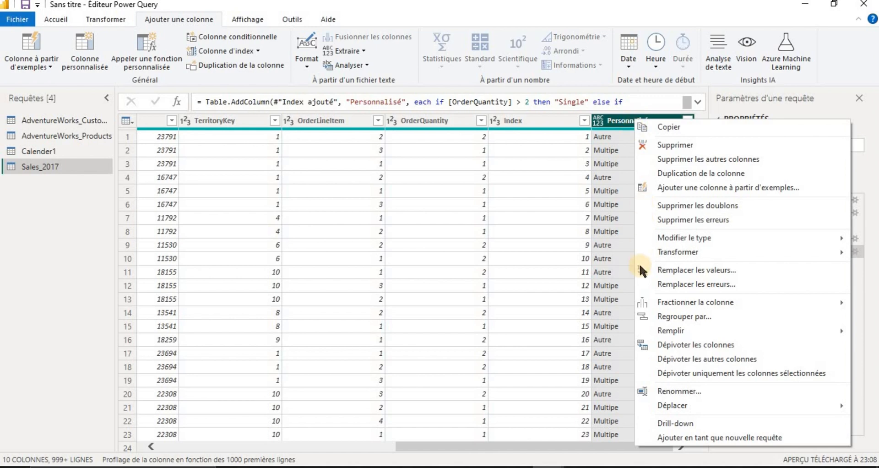
{"action": "mouse_move", "coordinate": [678, 405]}
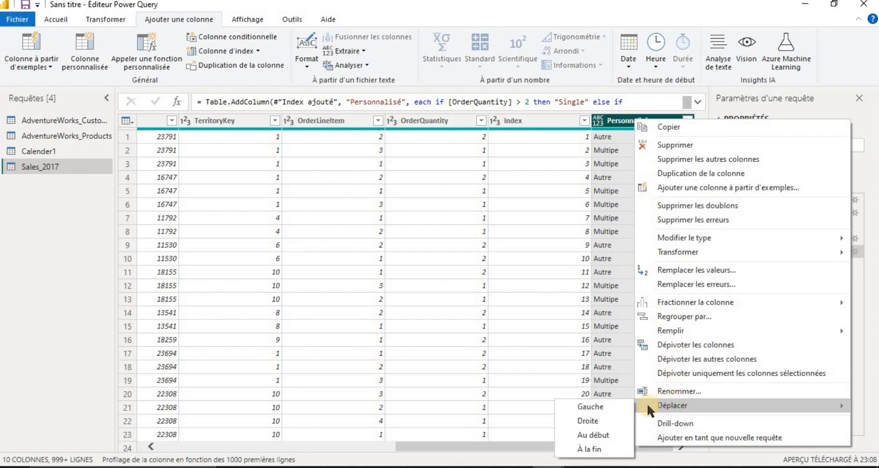
{"action": "left_click", "coordinate": [592, 435]}
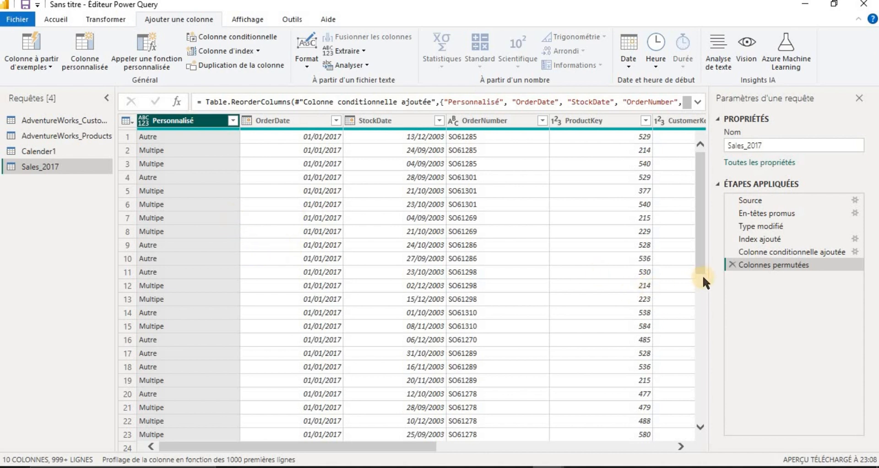
{"action": "left_click", "coordinate": [731, 265]}
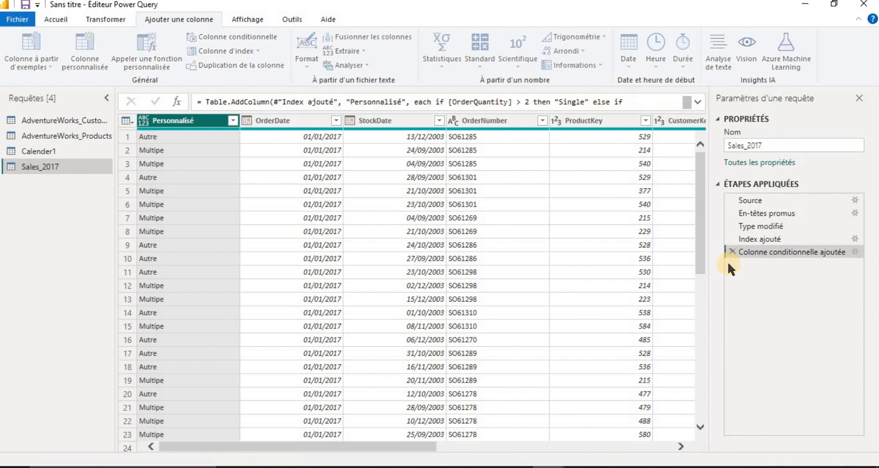
Close the Power Query editor and apply the query changes to the Power BI report
{"action": "left_click", "coordinate": [51, 20]}
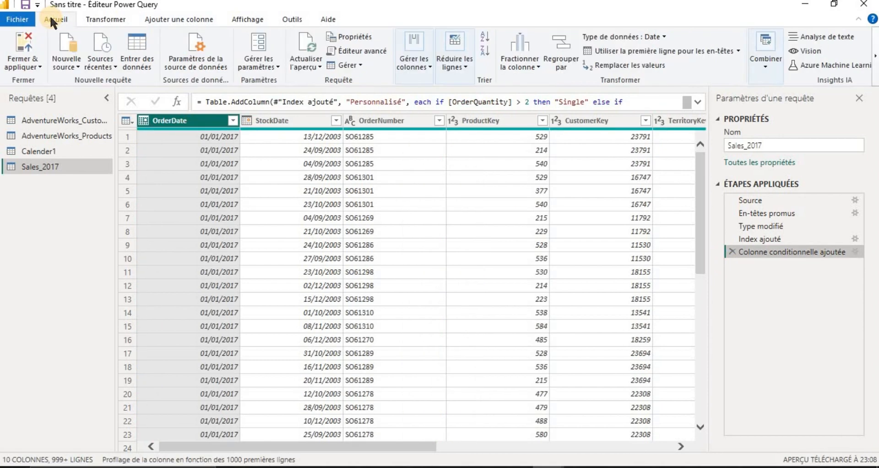
{"action": "left_click", "coordinate": [20, 38]}
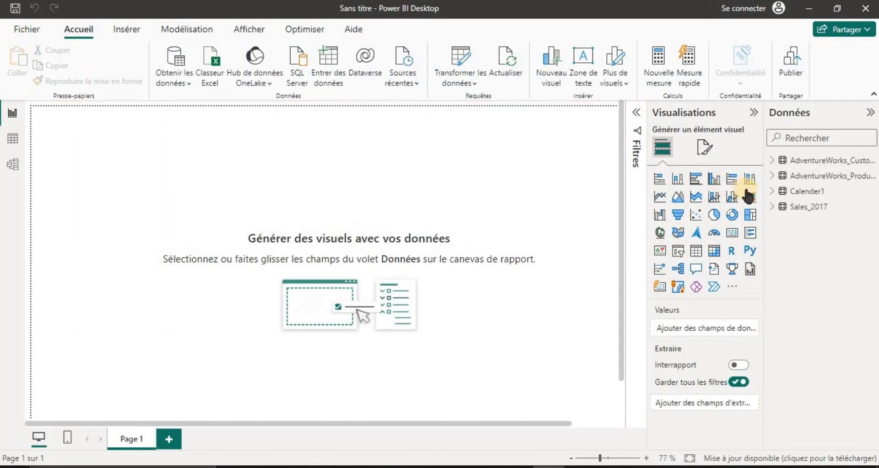